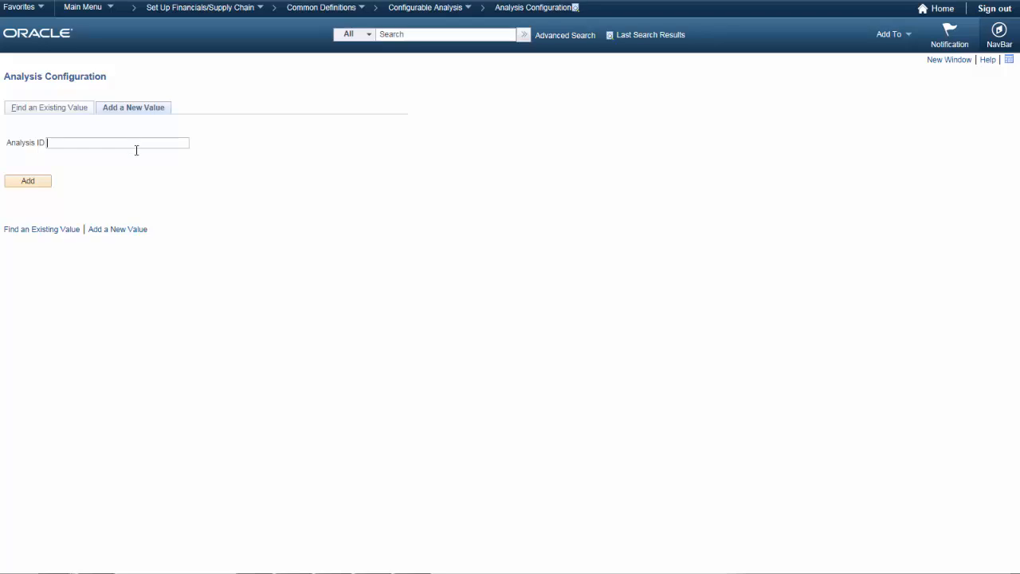
# Step: Add an analysis with the ID NEW SUPPLIER CONFIGURATION and enter NEW SUPPLIER CONFIGURATION as both its title and description
pyautogui.write('NEW SUPPLIER CONFIGURATION')
pyautogui.click(35, 183)
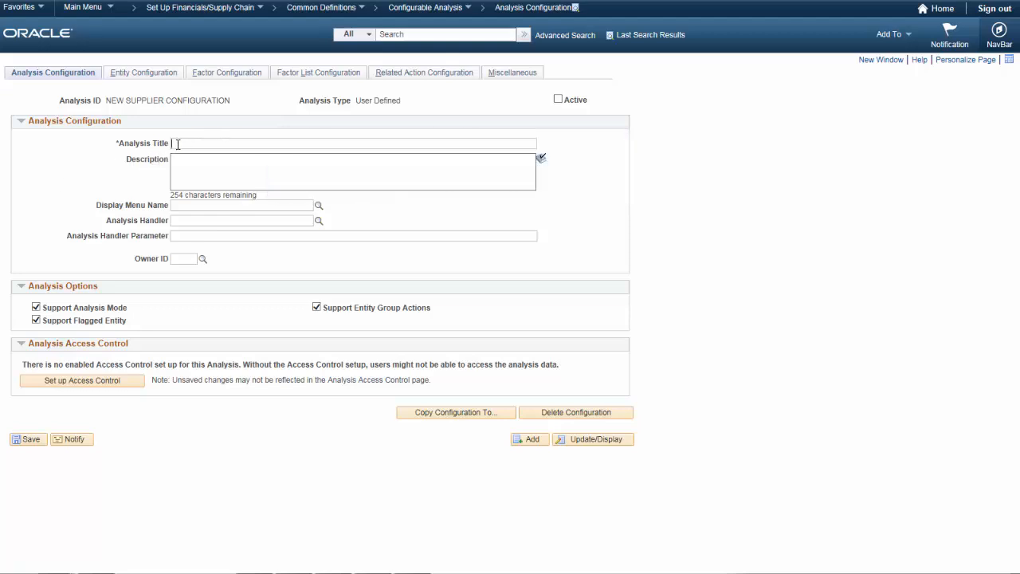
pyautogui.write('NEW SUPPLIER CONFIGUR')
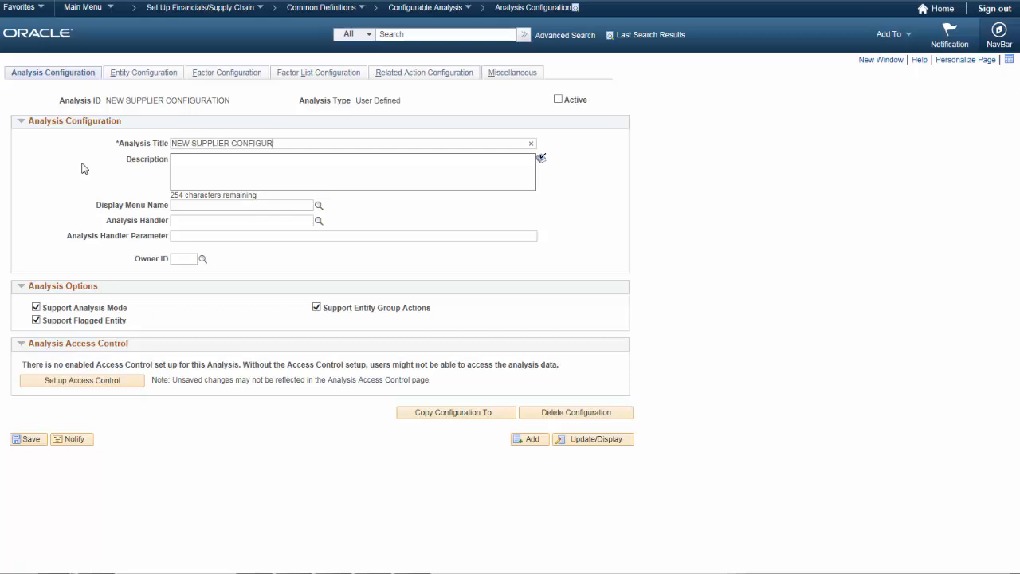
pyautogui.write('ATION')
pyautogui.click(177, 159)
pyautogui.write('NEW')
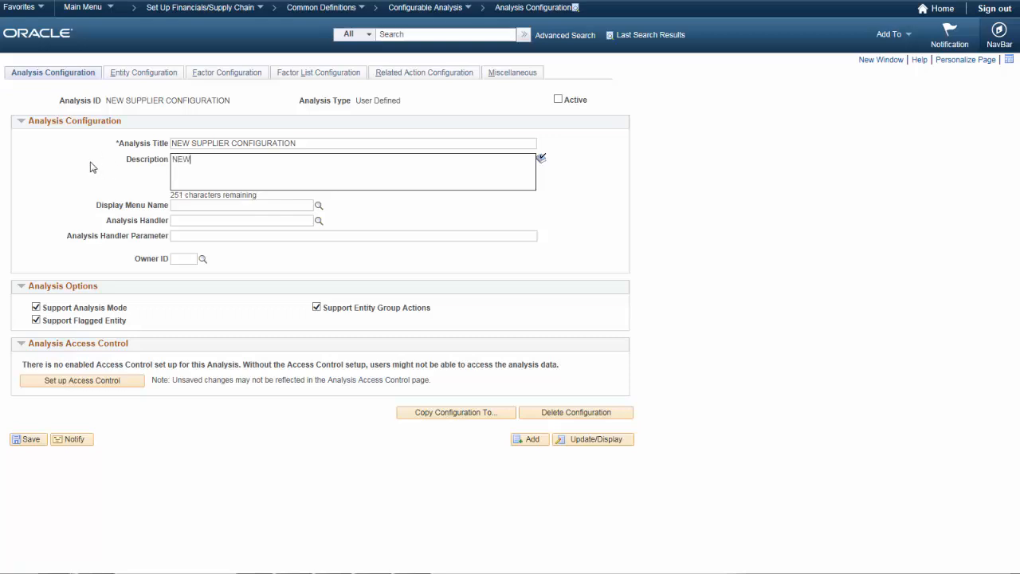
pyautogui.write(' SUPPLIER CONFIGURATION')
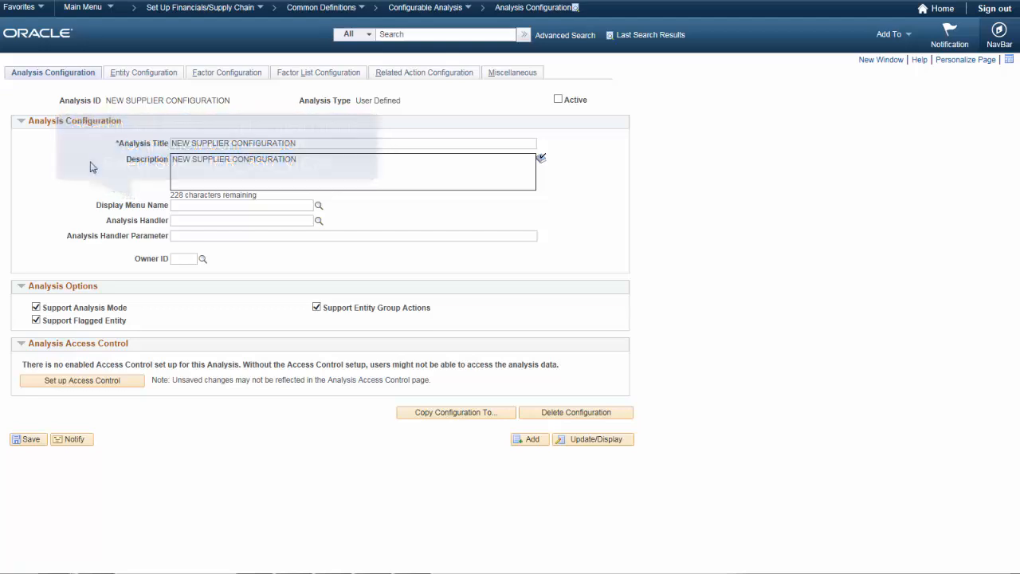
# Step: Look up SUPPLIER_360_VIEW and assign it as the analysis's display menu name
pyautogui.click(319, 206)
pyautogui.write('SUPPLIER')
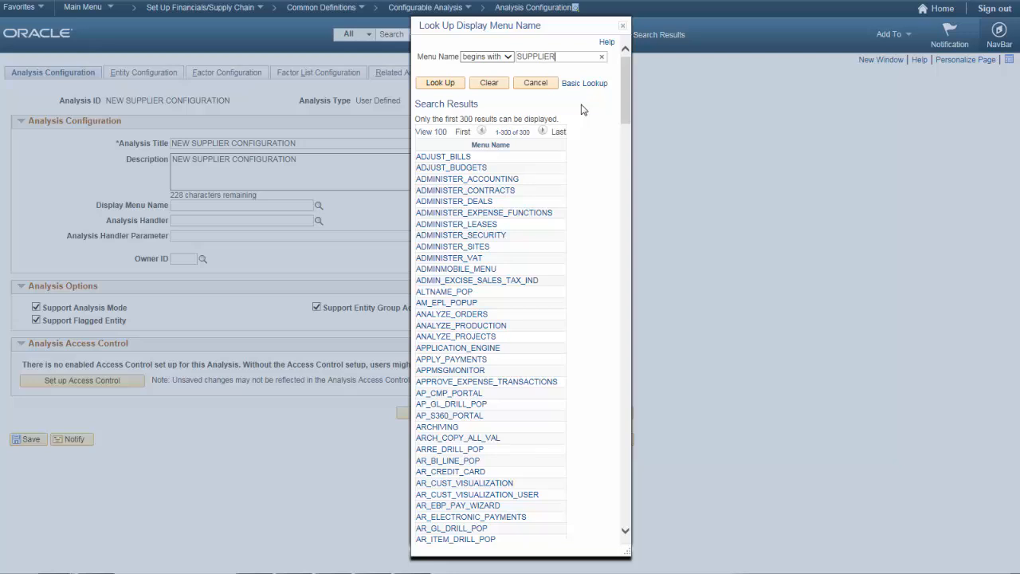
pyautogui.write('_360_VIEW')
pyautogui.click(441, 82)
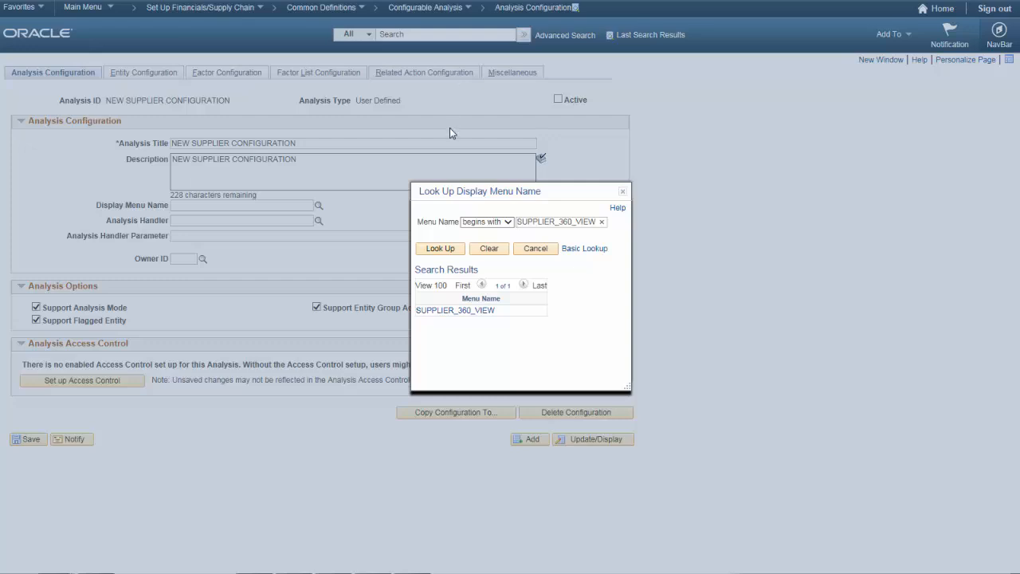
pyautogui.click(431, 310)
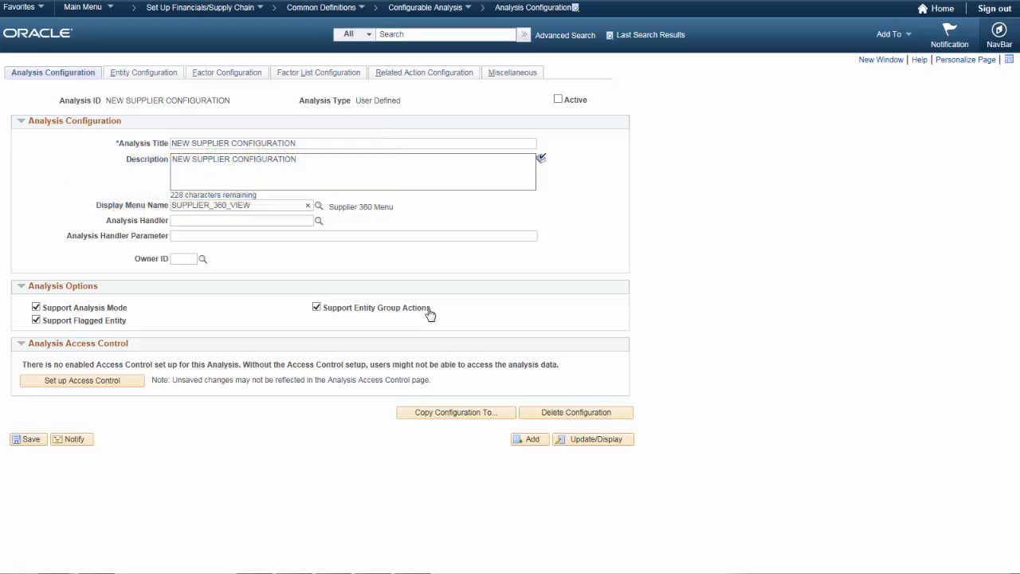
# Step: Assign the Supplier Comparison Configure Handler as the analysis handler and set the owner ID to FAP
pyautogui.click(318, 222)
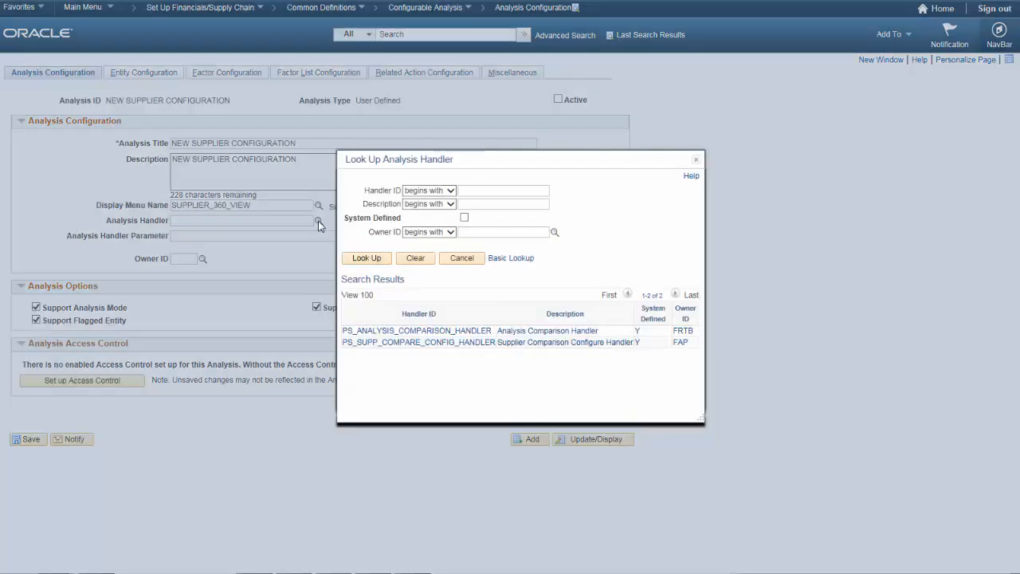
pyautogui.click(375, 342)
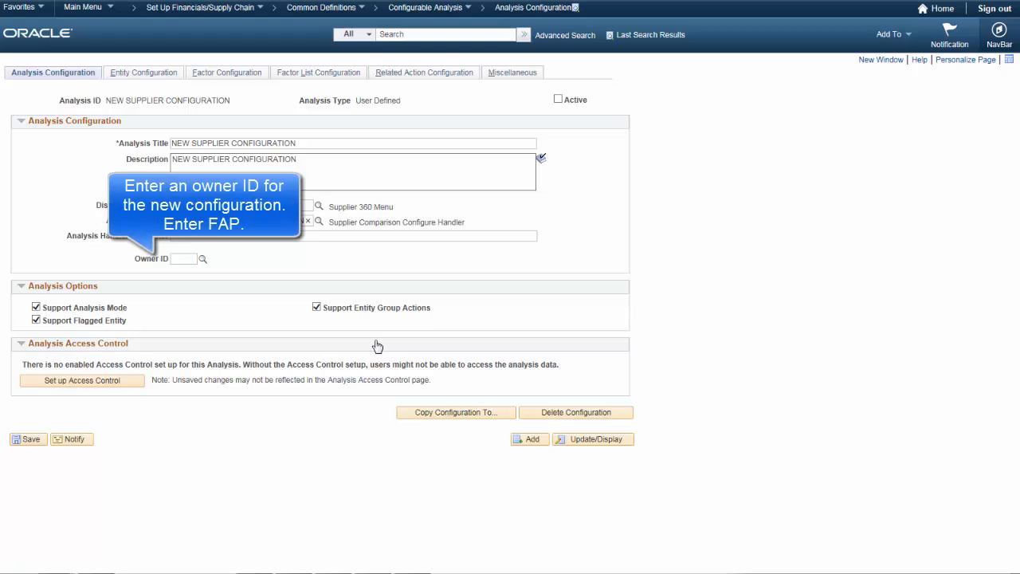
pyautogui.click(196, 259)
pyautogui.write('FAP')
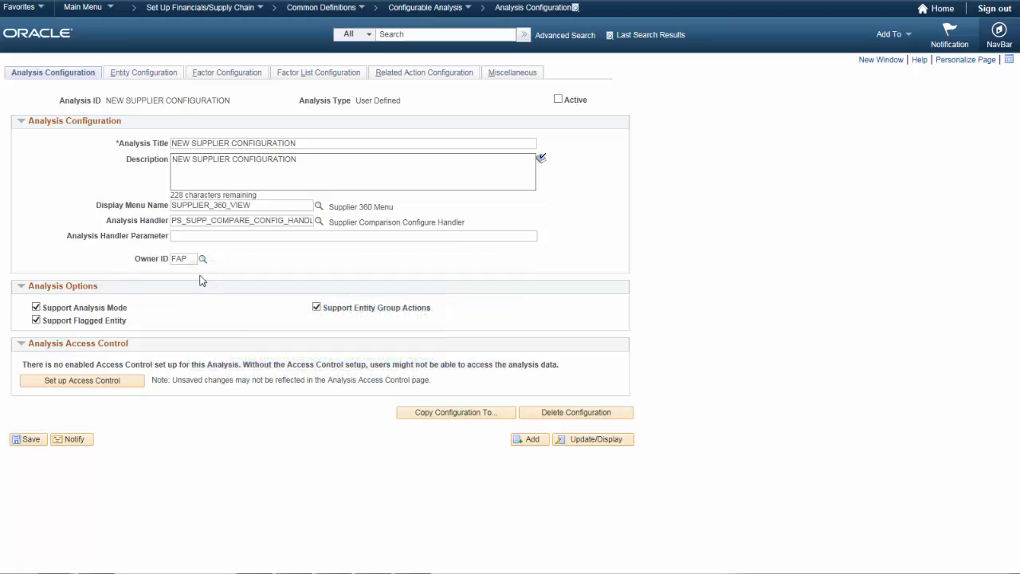
# Step: Turn off support for flagged entities and entity group actions, and make the analysis configuration active
pyautogui.click(36, 319)
pyautogui.click(316, 308)
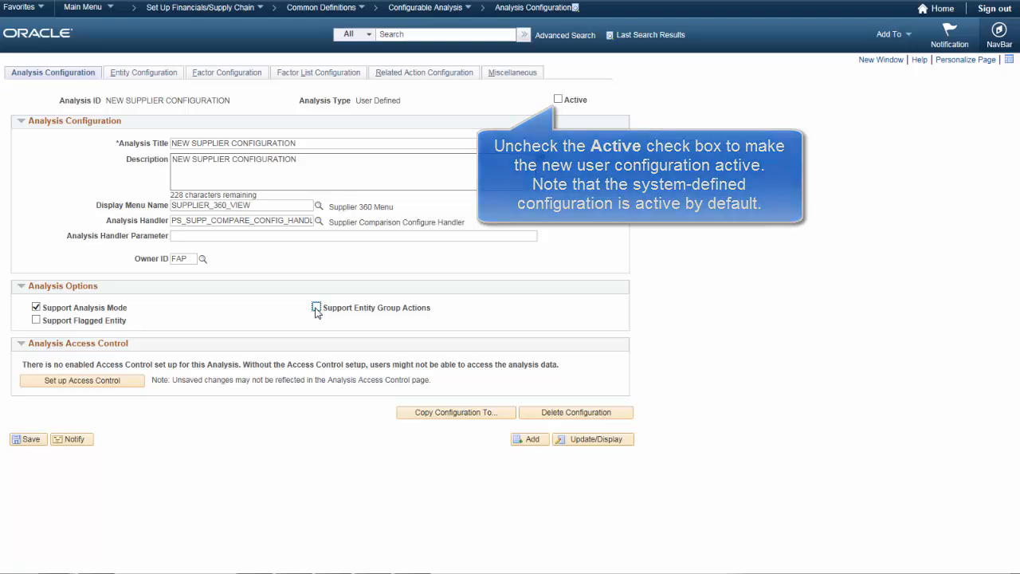
pyautogui.click(558, 99)
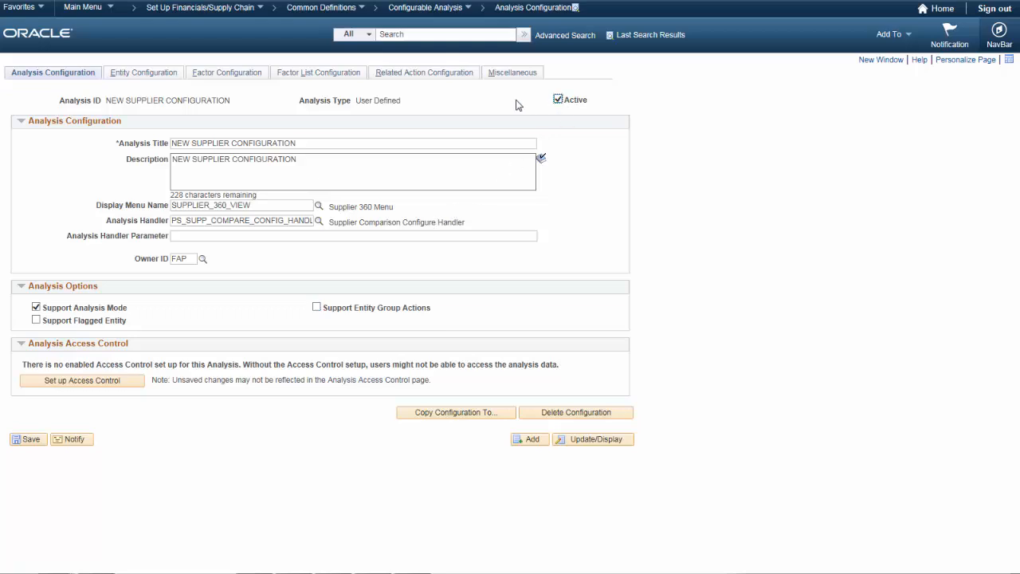
# Step: Configure the entity with labels SUPPLIER and SUPPLIERS, record VENDOR_SES_VW, description field NAME1 and handler PS_SUPPLIER_ENTITY_HANDLER
pyautogui.click(156, 76)
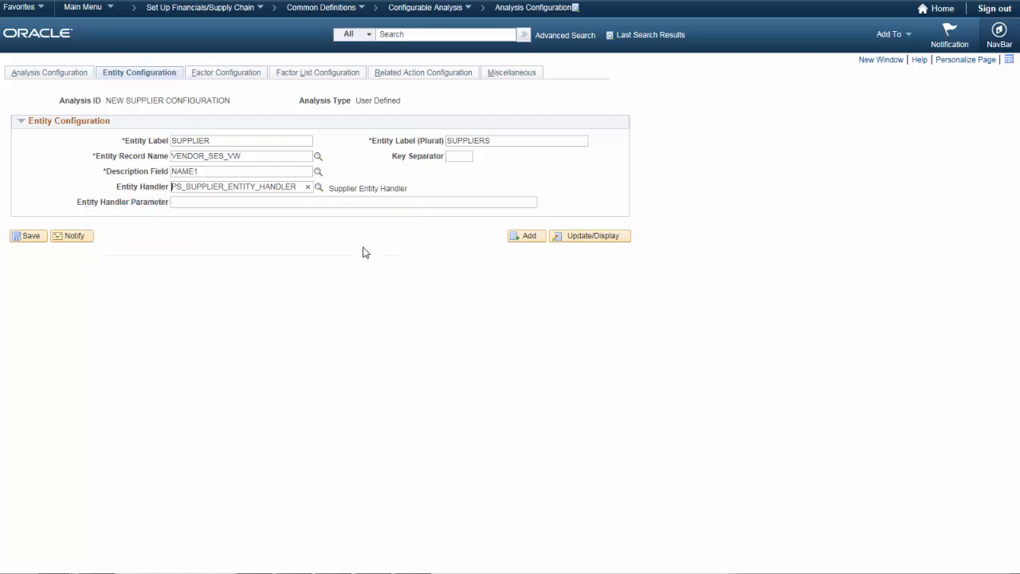
# Step: Set the factor label to Metric and its plural label to Metrics in the factor configuration
pyautogui.click(251, 77)
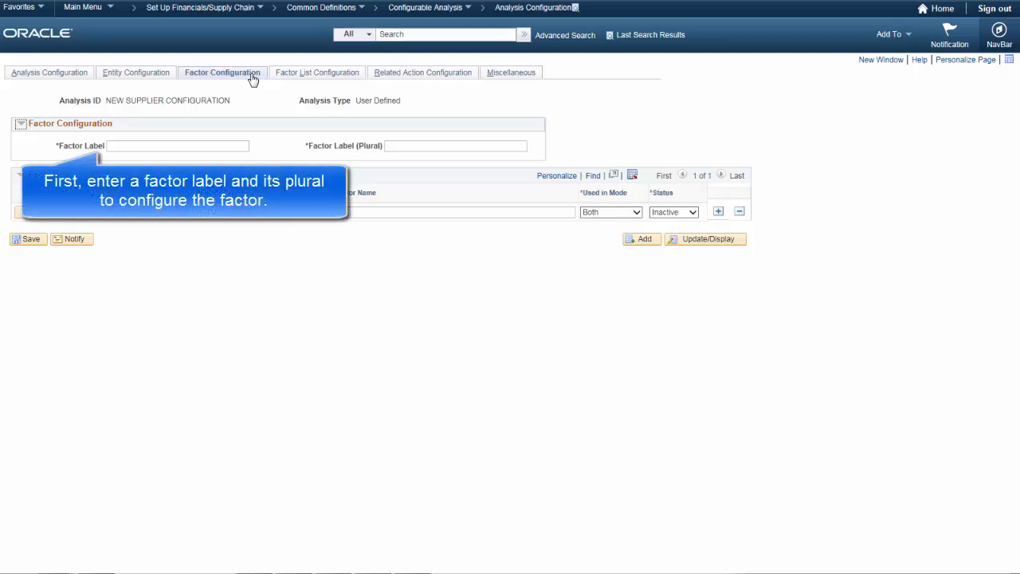
pyautogui.click(221, 144)
pyautogui.write('Metric')
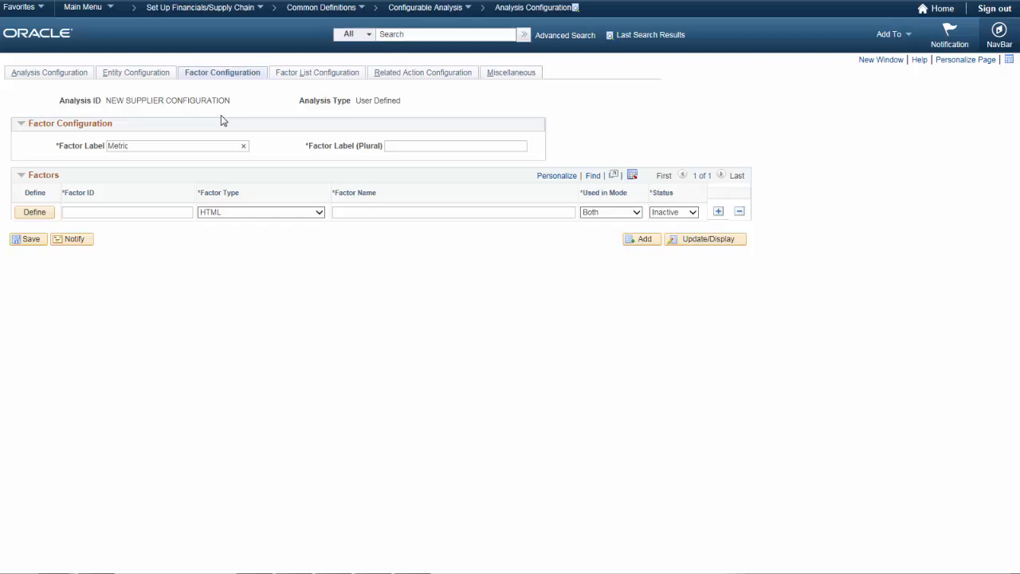
pyautogui.click(387, 146)
pyautogui.write('Metrics')
# Step: Define three active factors used in both modes: Product Category as Component, Procurement Obligations as Pivot Grid Pagelet, and Invoicing Address as Field List
pyautogui.click(35, 212)
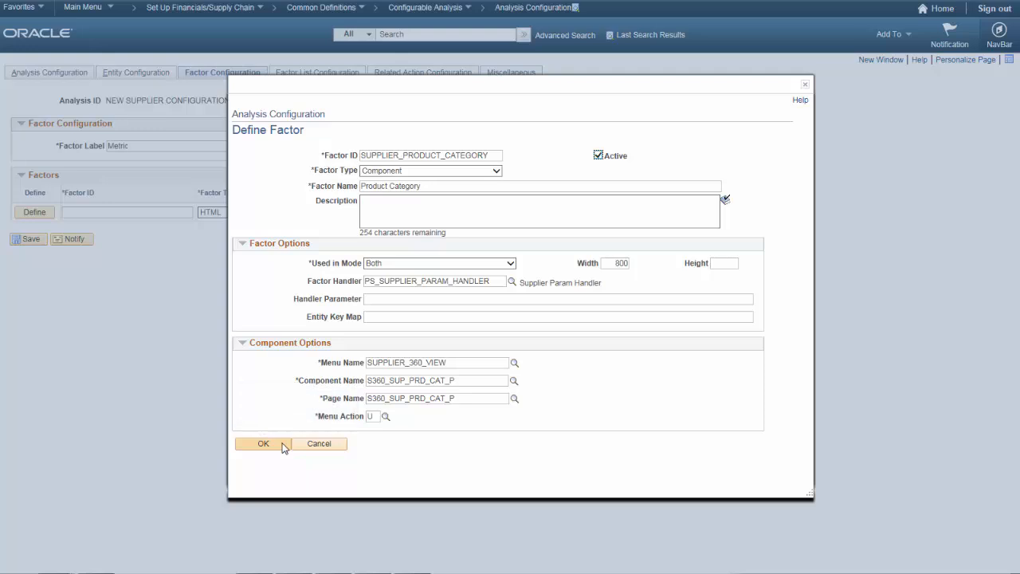
pyautogui.click(263, 443)
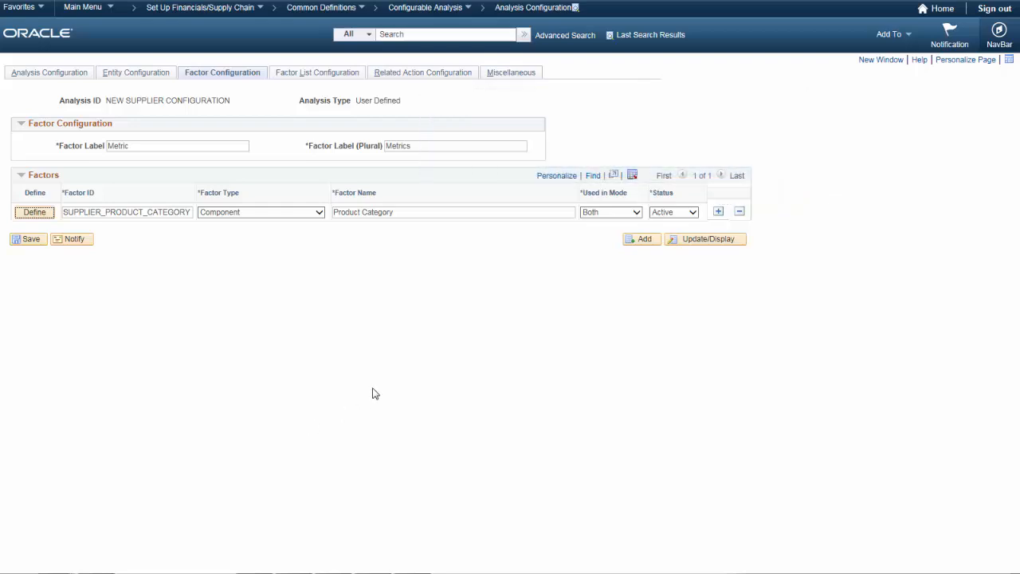
pyautogui.click(718, 212)
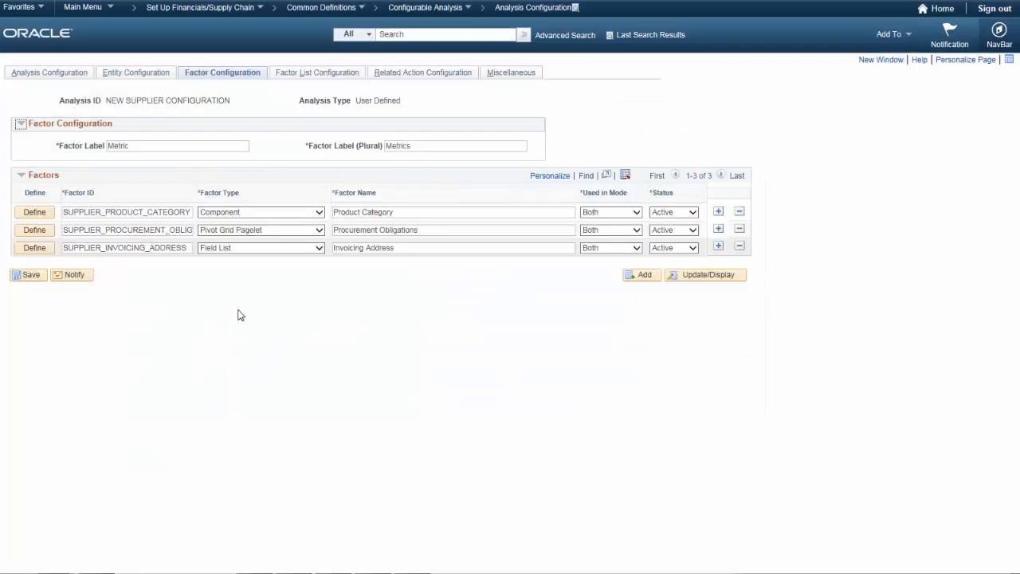
# Step: Define active entity-level related actions SUPPLIER_ADD_UPDATE (Maintain Supplier, Component) and SUPPLIER_AUDIT_HISTORY (Supplier Audit History, App Class with PS_SUPPLIER_ACTION_HANDLER)
pyautogui.click(301, 77)
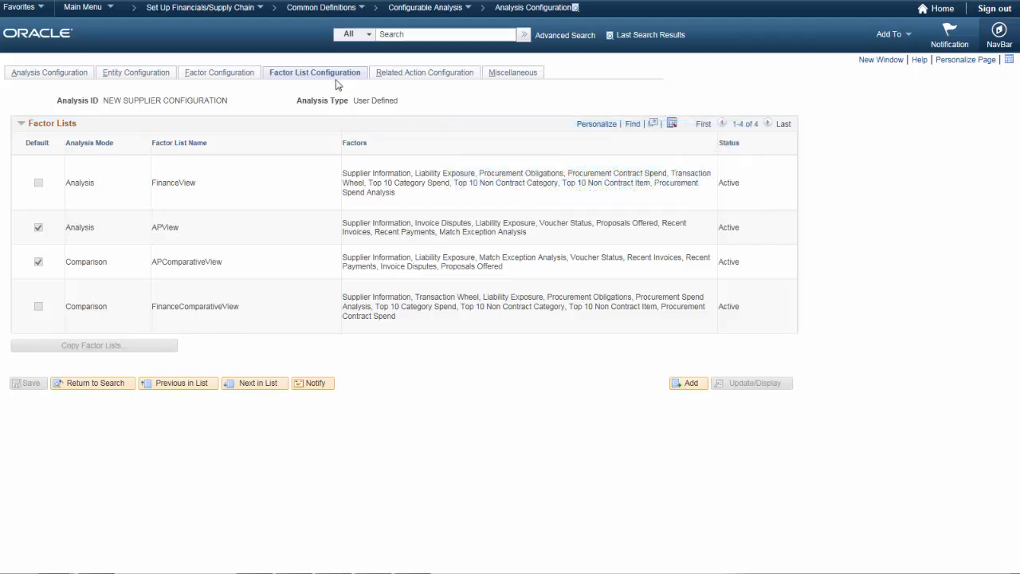
pyautogui.click(422, 76)
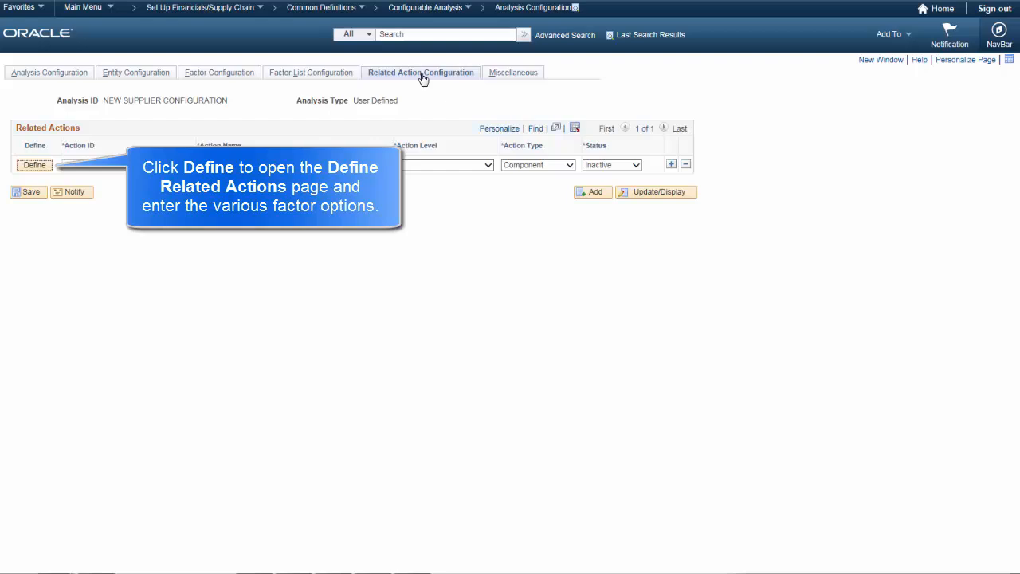
pyautogui.click(45, 168)
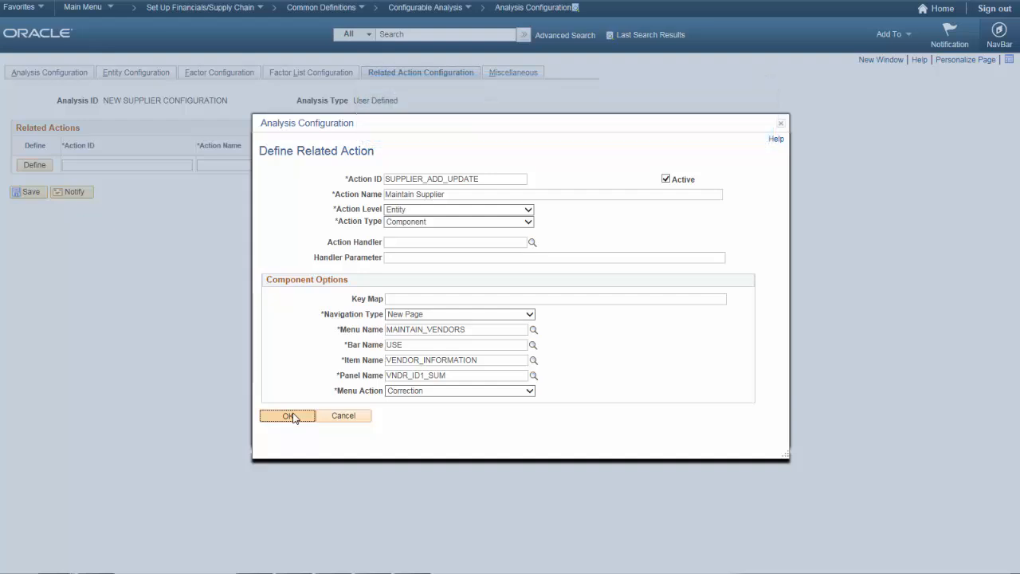
pyautogui.click(289, 416)
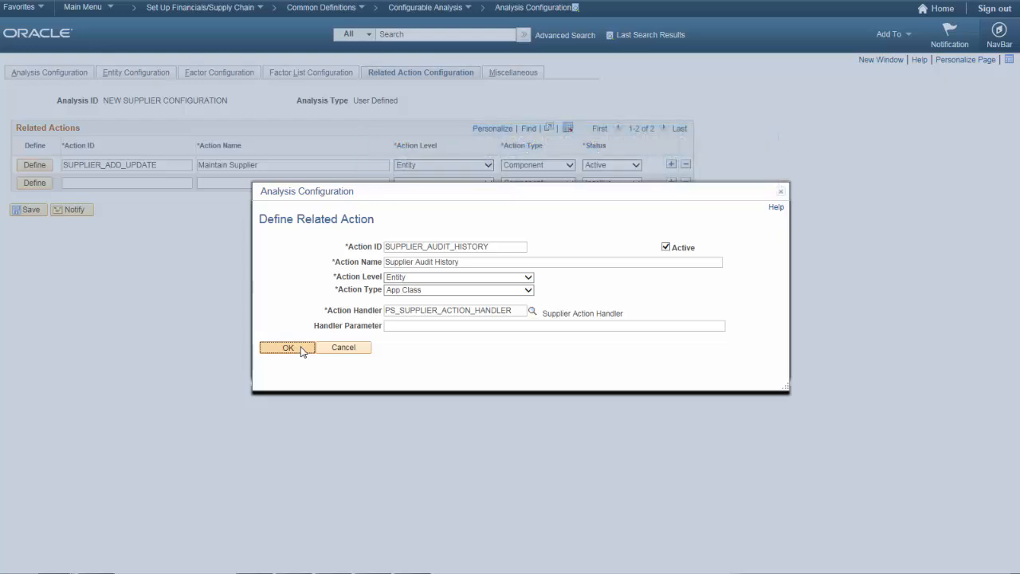
pyautogui.click(288, 347)
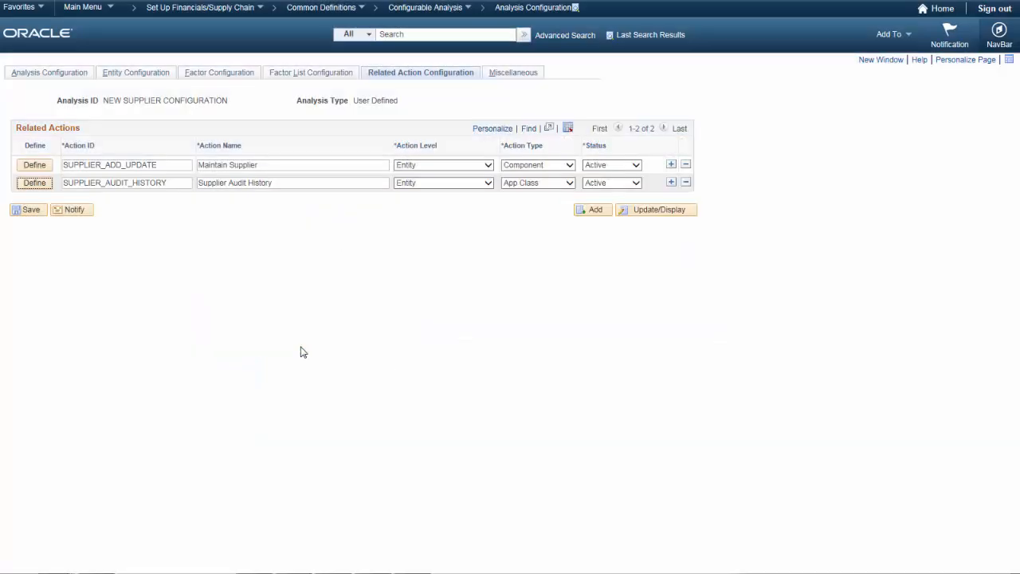
# Step: Open the session reset settings without entering a user ID, and save the new supplier analysis configuration
pyautogui.click(504, 73)
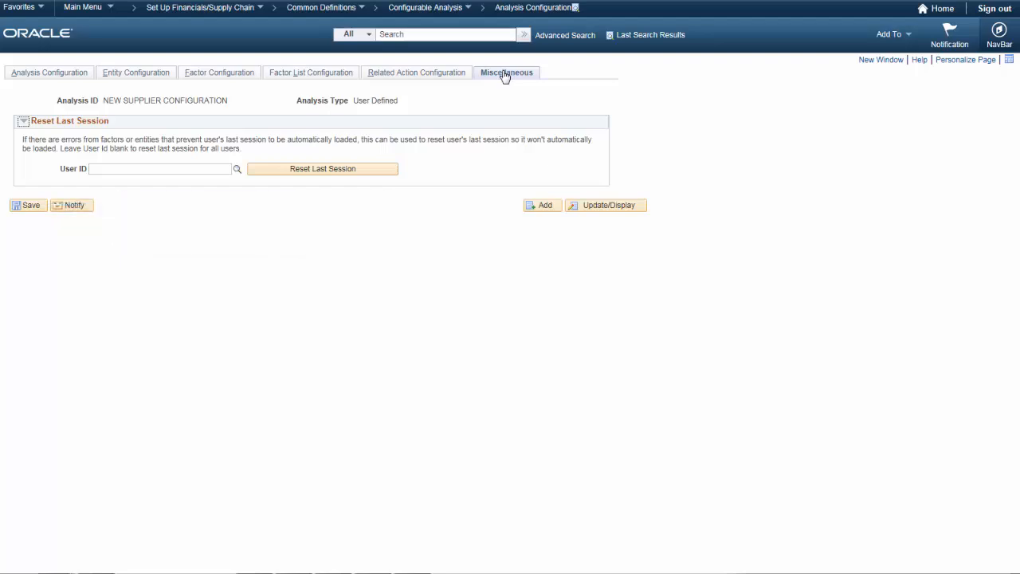
pyautogui.click(36, 210)
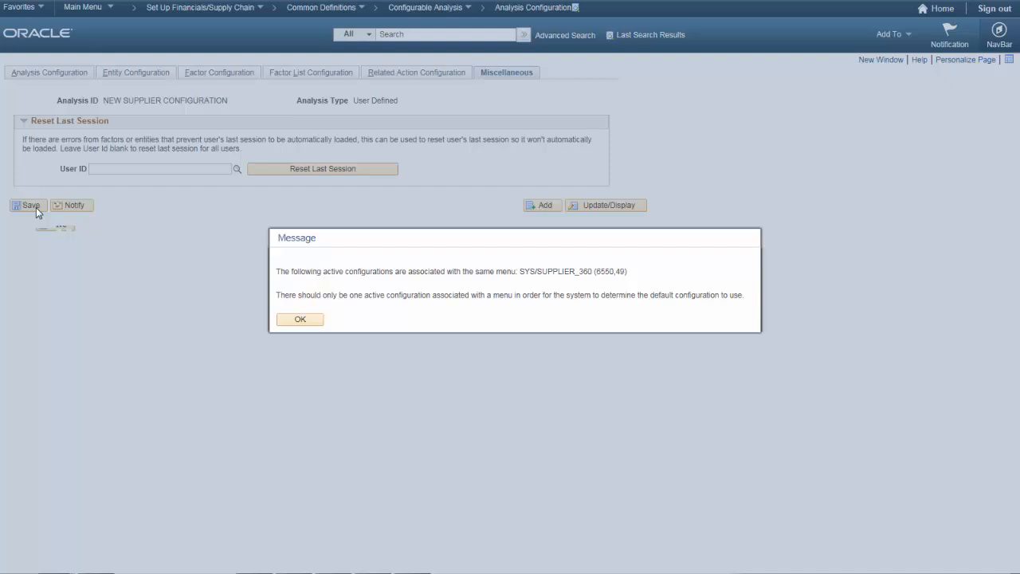
pyautogui.click(299, 318)
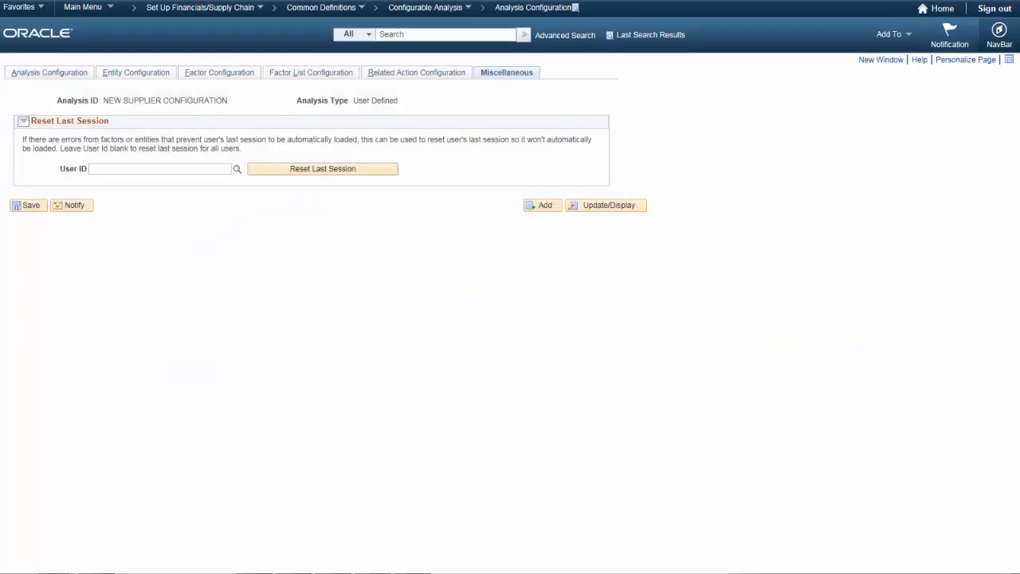